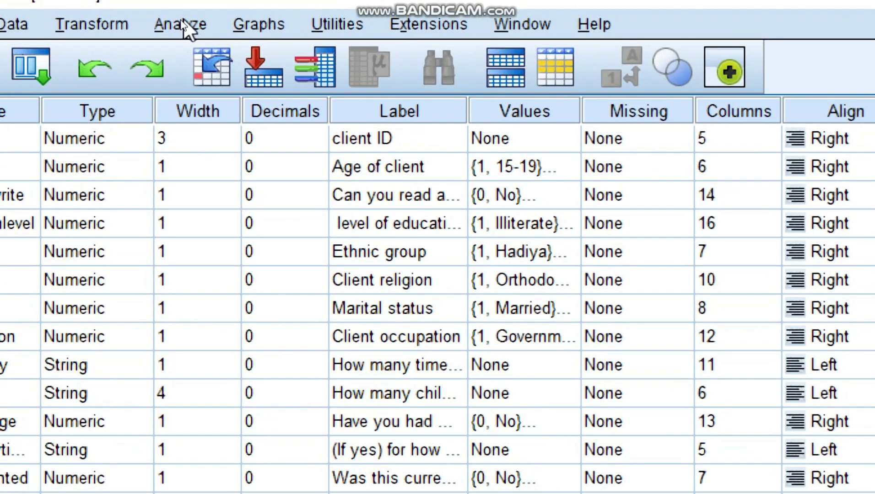
Step: Start a custom table in compact view with Marital status, Ethnic group, level of education and Age of client as column variables
{"action": "left_click", "coordinate": [179, 23]}
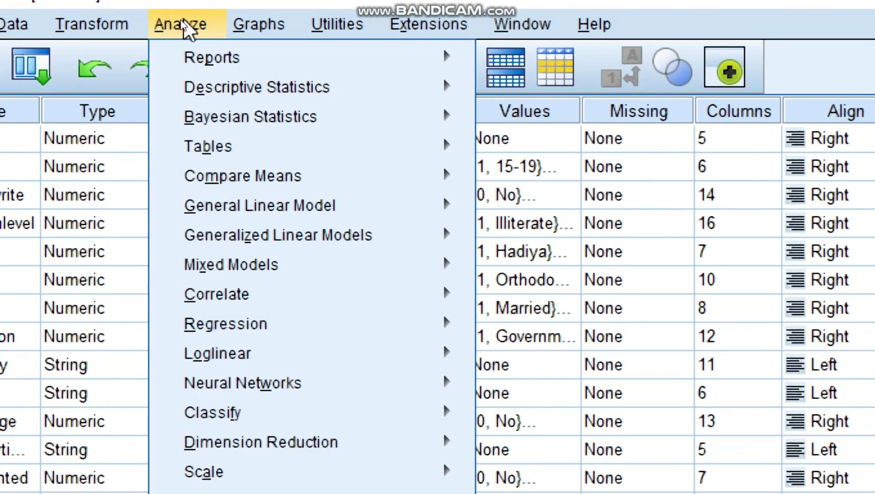
{"action": "mouse_move", "coordinate": [253, 148]}
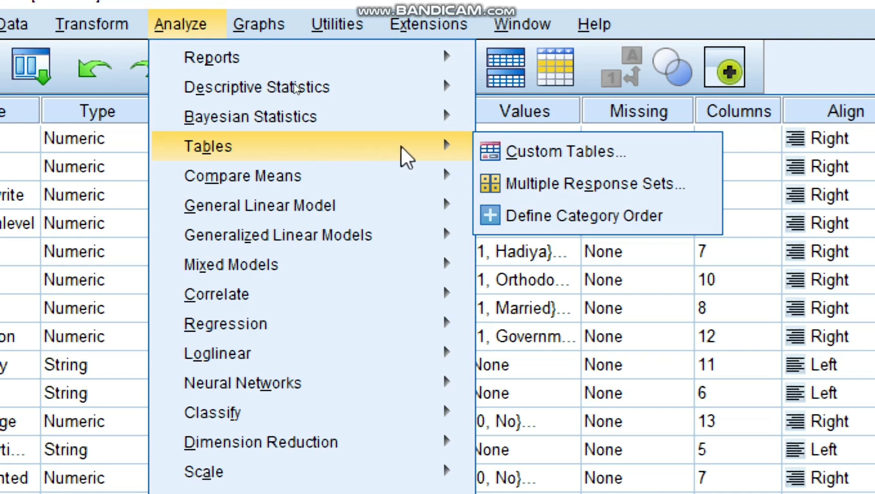
{"action": "left_click", "coordinate": [521, 154]}
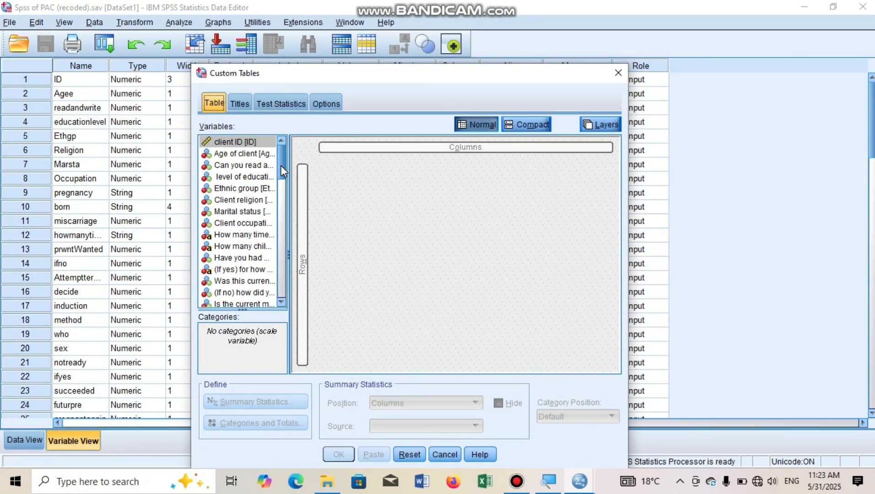
{"action": "mouse_move", "coordinate": [280, 165]}
{"action": "left_mouse_down"}
{"action": "mouse_move", "coordinate": [287, 252]}
{"action": "mouse_move", "coordinate": [274, 160]}
{"action": "left_mouse_up"}
{"action": "left_click", "coordinate": [514, 130]}
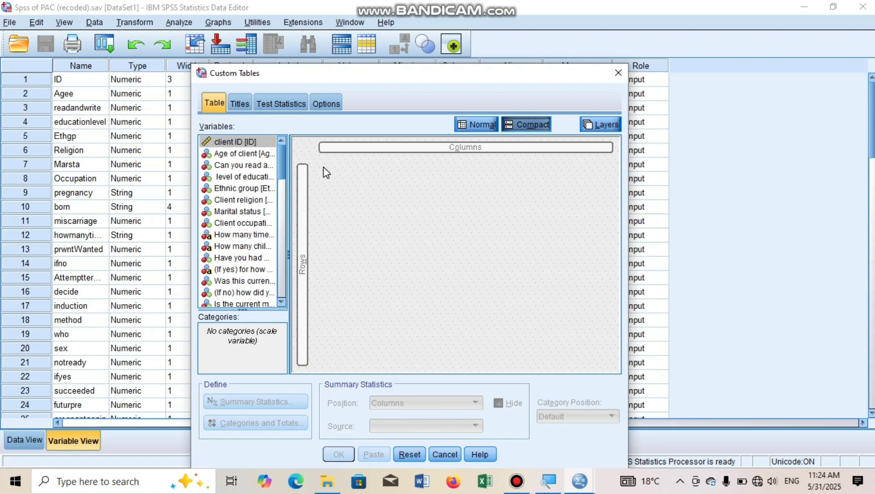
{"action": "left_click", "coordinate": [247, 155]}
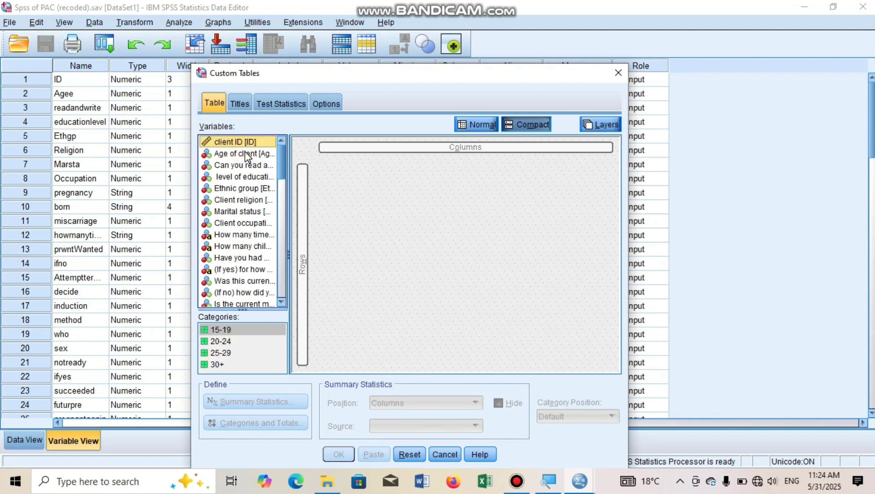
{"action": "left_click_drag", "start_coordinate": [276, 156], "coordinate": [414, 170]}
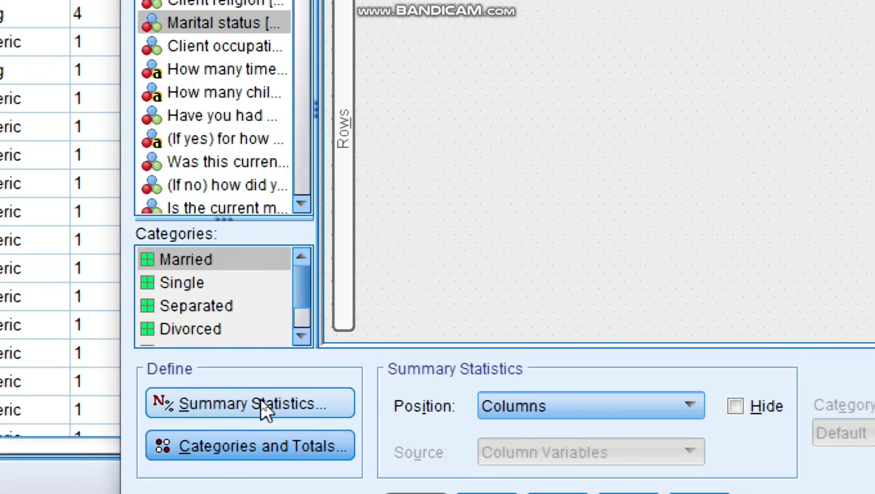
Step: Open the summary statistics for the Marital status column and examine the options available under Count
{"action": "left_click", "coordinate": [244, 403]}
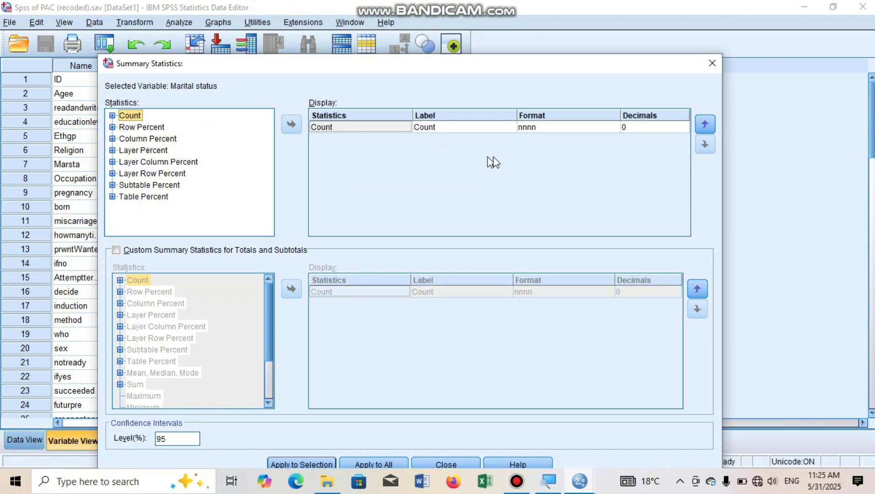
{"action": "left_click", "coordinate": [712, 63]}
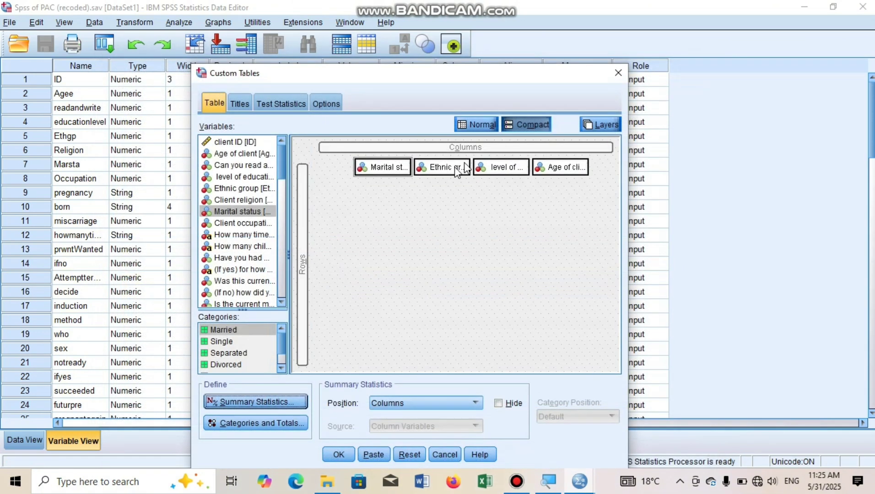
{"action": "double_click", "coordinate": [383, 167]}
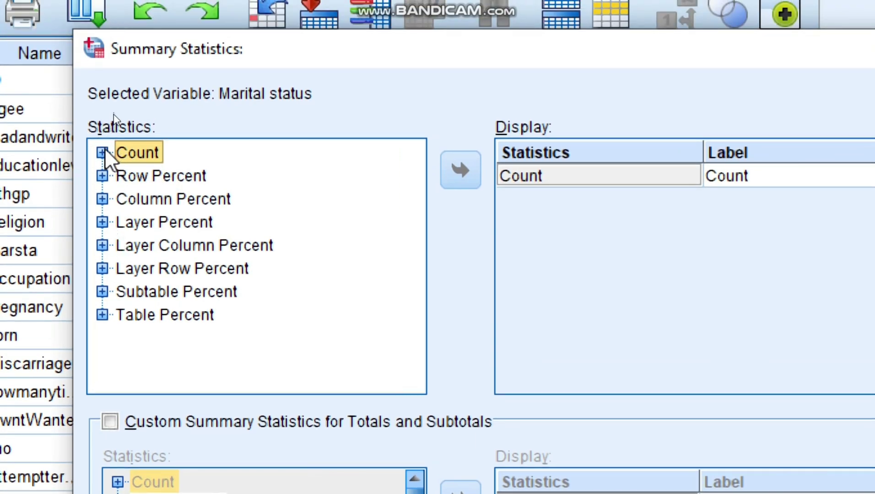
{"action": "left_click", "coordinate": [518, 174]}
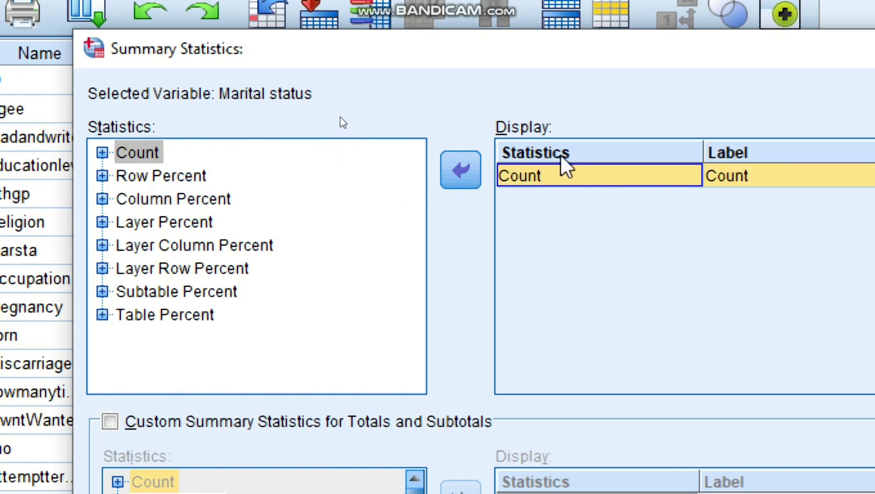
{"action": "left_click", "coordinate": [102, 153]}
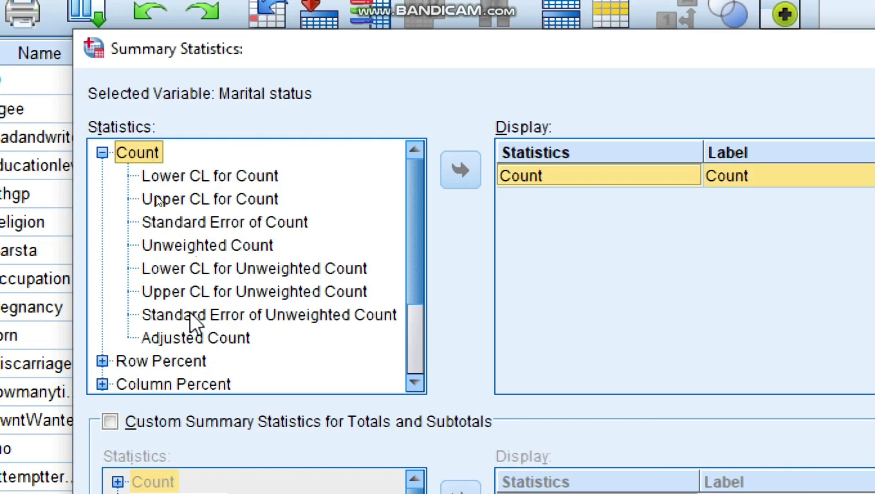
{"action": "left_click", "coordinate": [172, 222]}
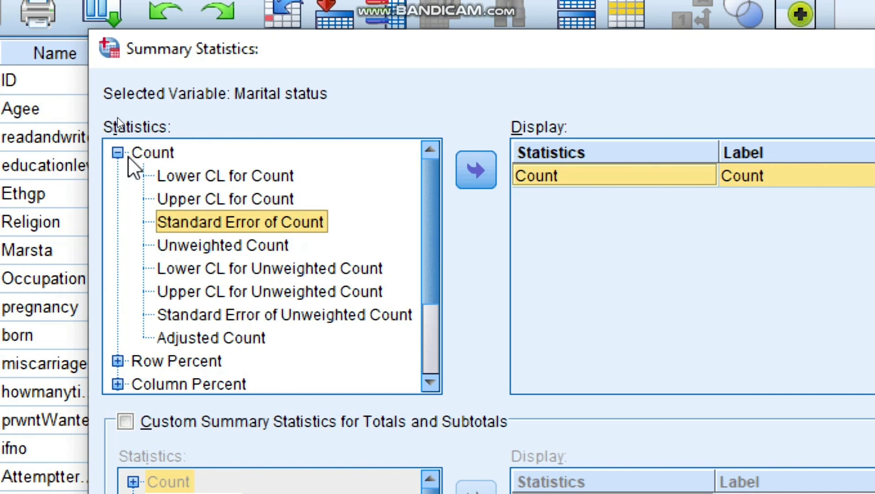
{"action": "left_click", "coordinate": [116, 156]}
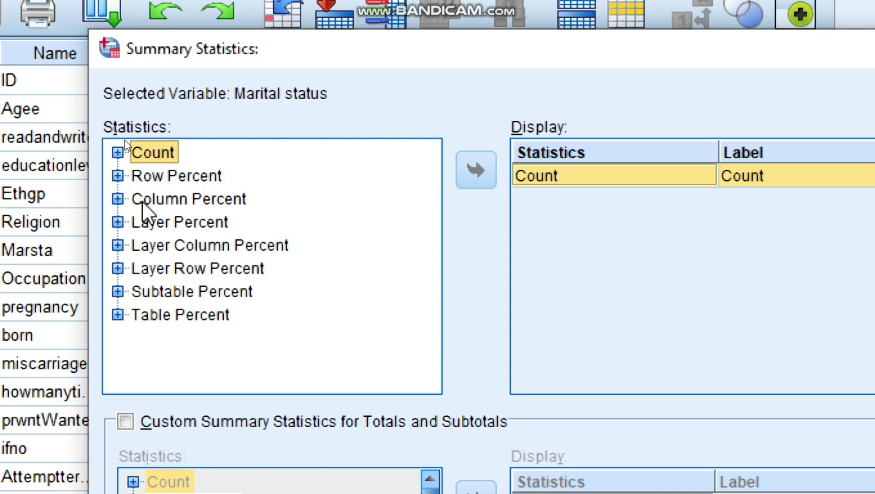
Step: Add Row N % from the row percent statistics to the displayed statistics and apply it to all the table's variables
{"action": "left_click", "coordinate": [116, 176]}
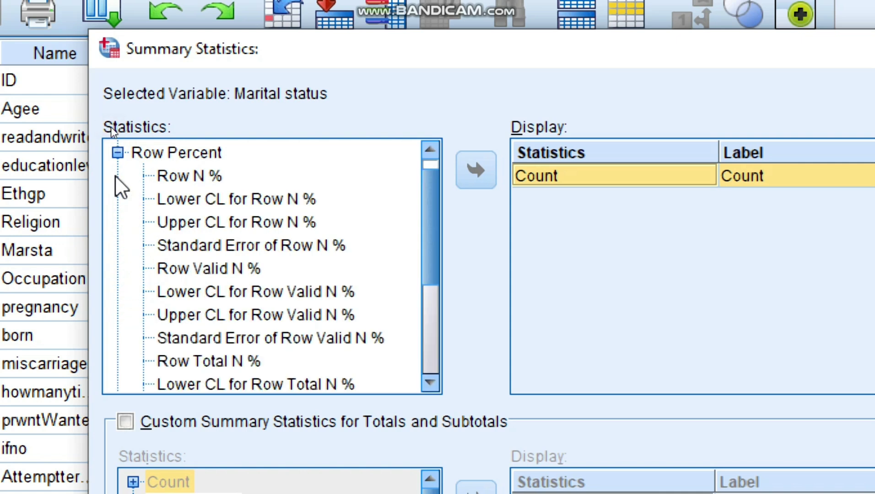
{"action": "left_click", "coordinate": [192, 181]}
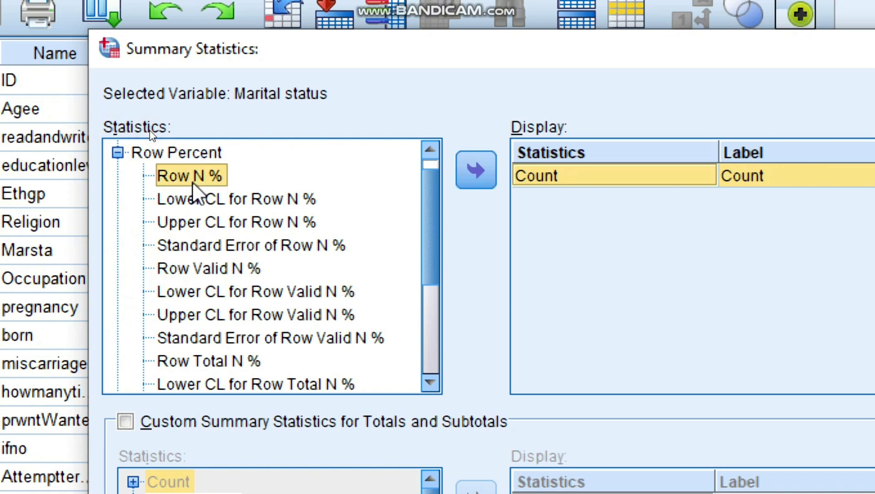
{"action": "left_click", "coordinate": [488, 171]}
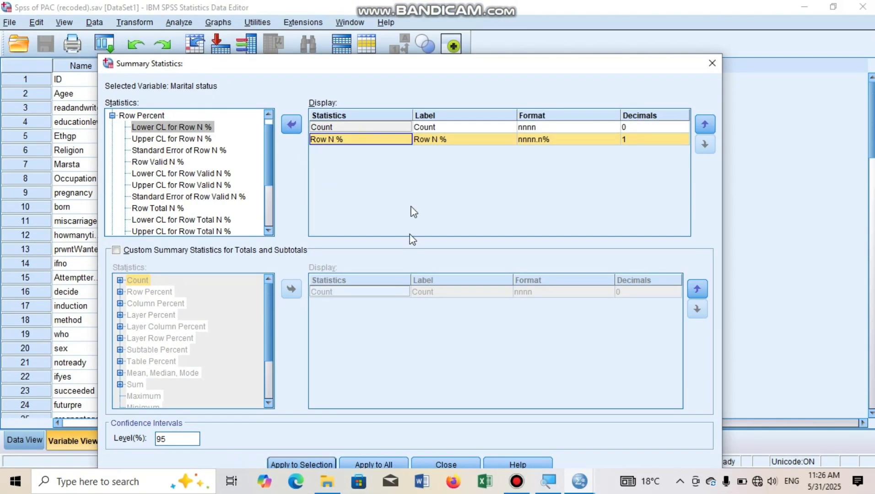
{"action": "left_click_drag", "start_coordinate": [435, 69], "coordinate": [442, 21]}
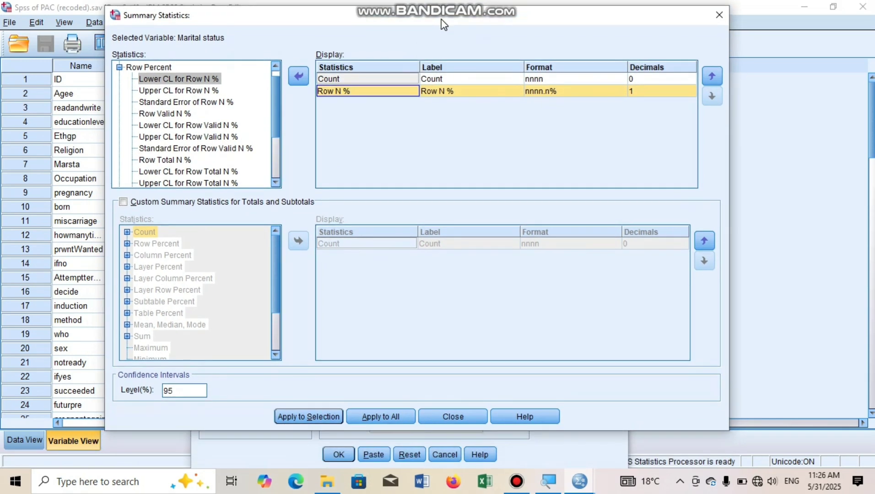
{"action": "left_click", "coordinate": [379, 417]}
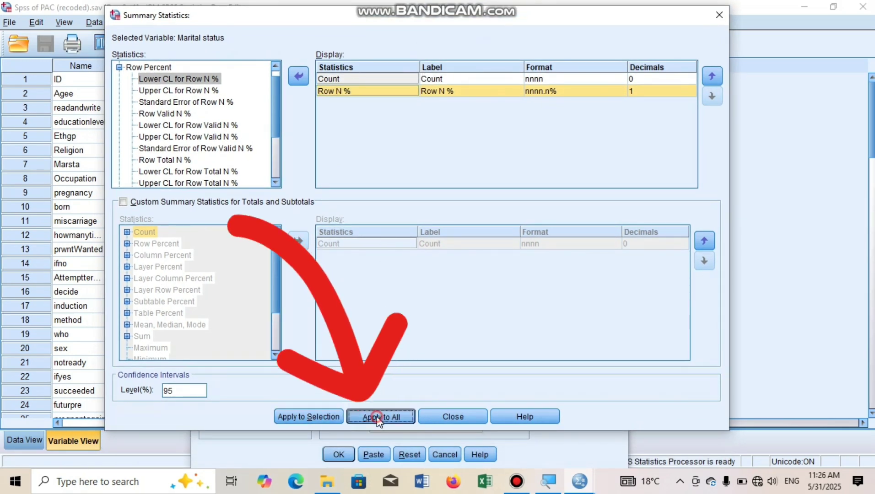
{"action": "left_click", "coordinate": [439, 416]}
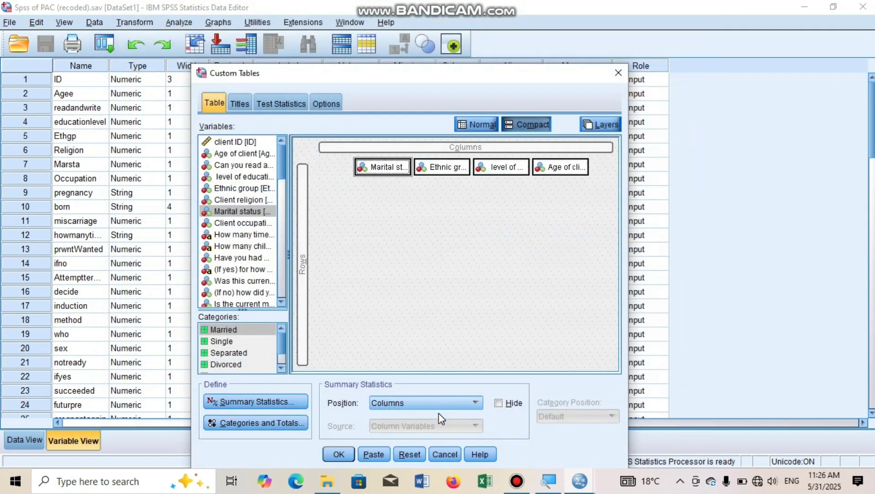
Step: Set the summary statistics position to Rows, generate the custom table and turn off the screen magnifier
{"action": "left_click", "coordinate": [469, 404]}
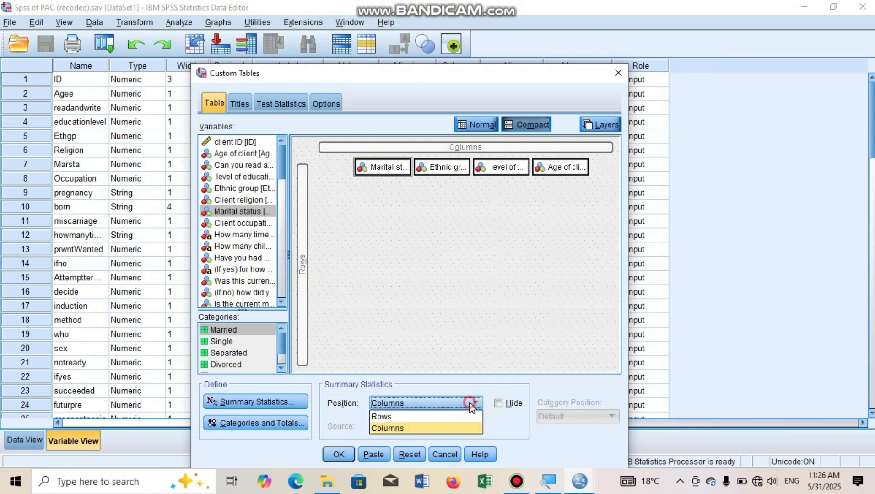
{"action": "left_click", "coordinate": [444, 418]}
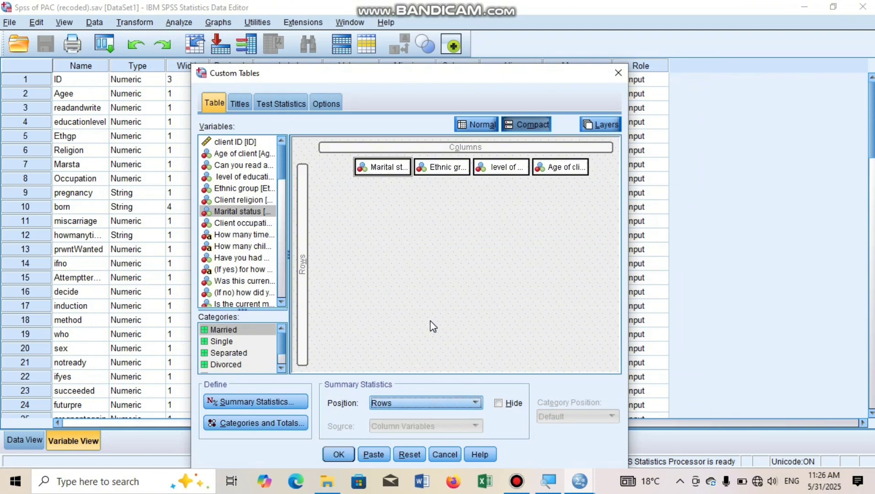
{"action": "left_click", "coordinate": [339, 454]}
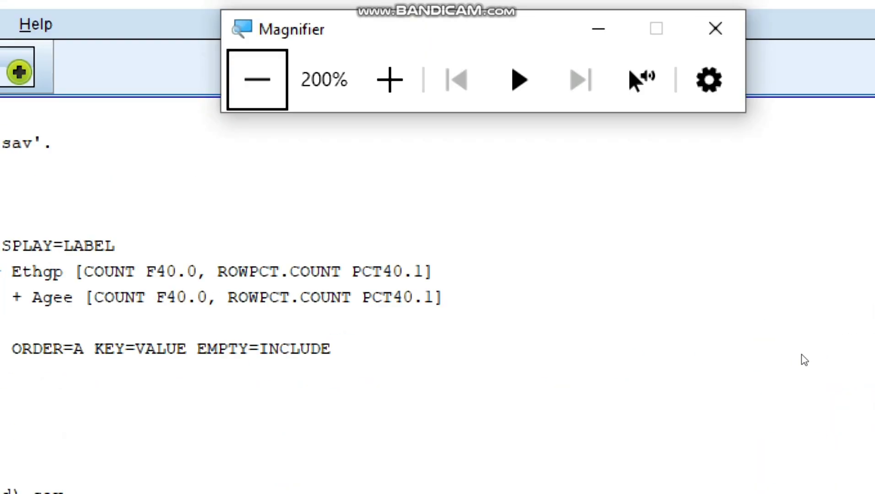
{"action": "key", "text": "super+Escape"}
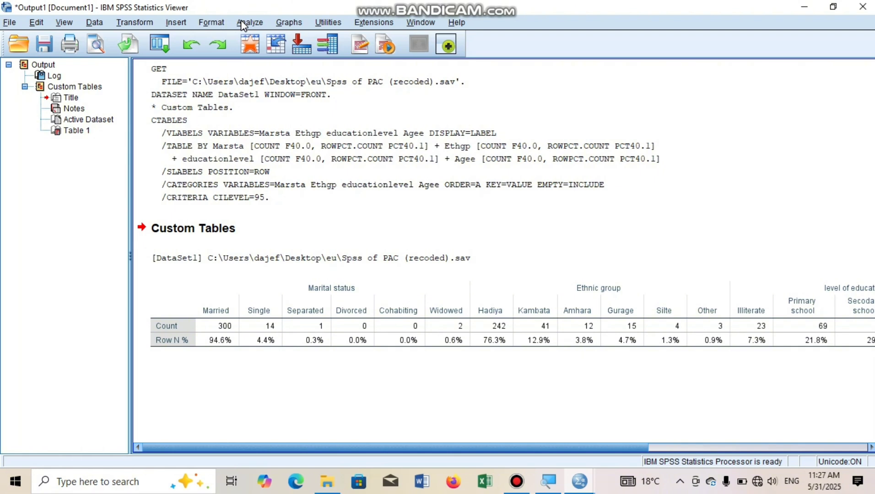
Step: Set up a Frequencies analysis for Age of client, leaving all optional statistics unselected
{"action": "left_click", "coordinate": [243, 23]}
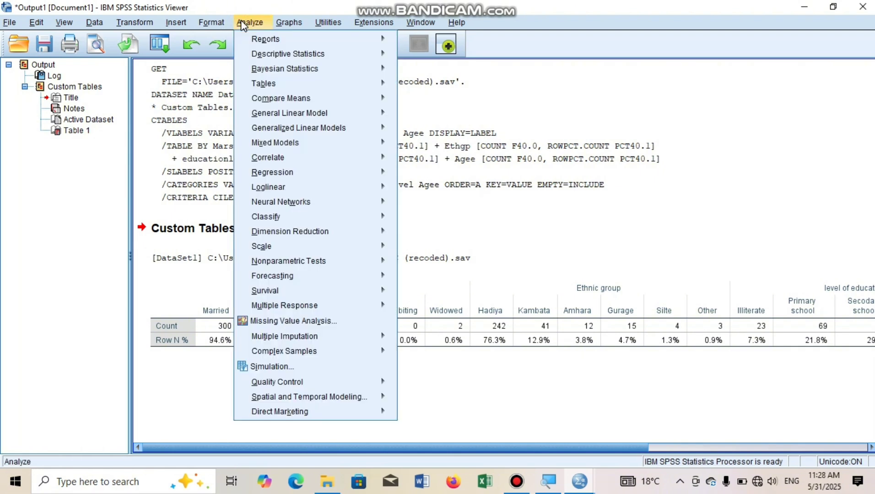
{"action": "mouse_move", "coordinate": [281, 57]}
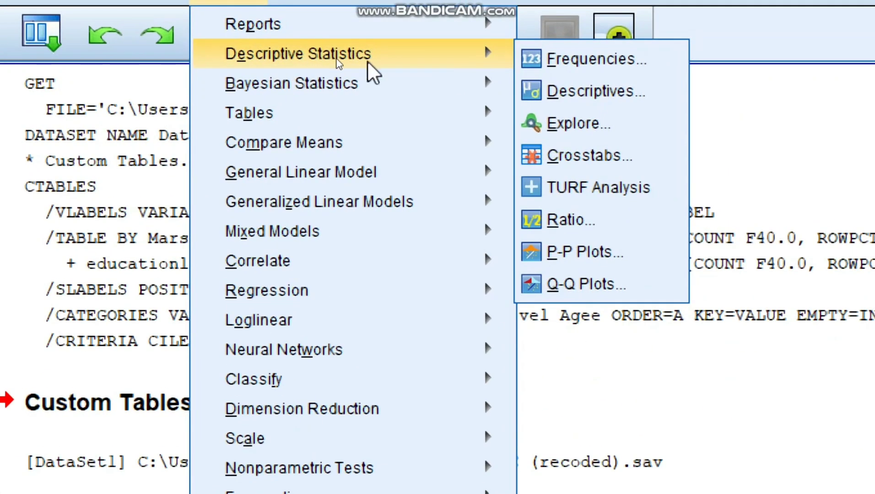
{"action": "left_click", "coordinate": [576, 60]}
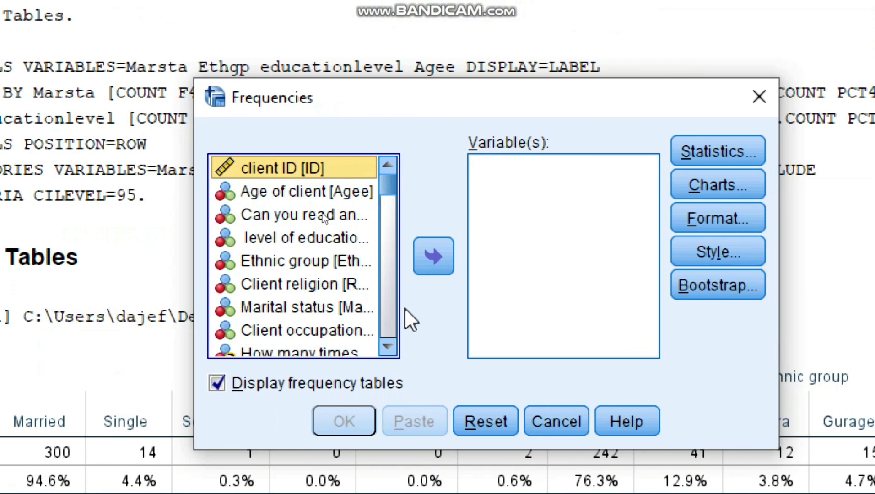
{"action": "left_click", "coordinate": [270, 191]}
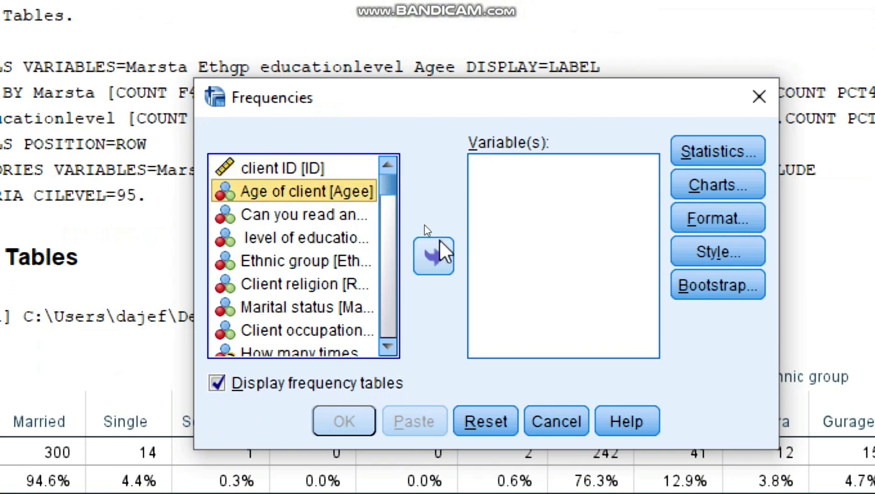
{"action": "left_click", "coordinate": [432, 258]}
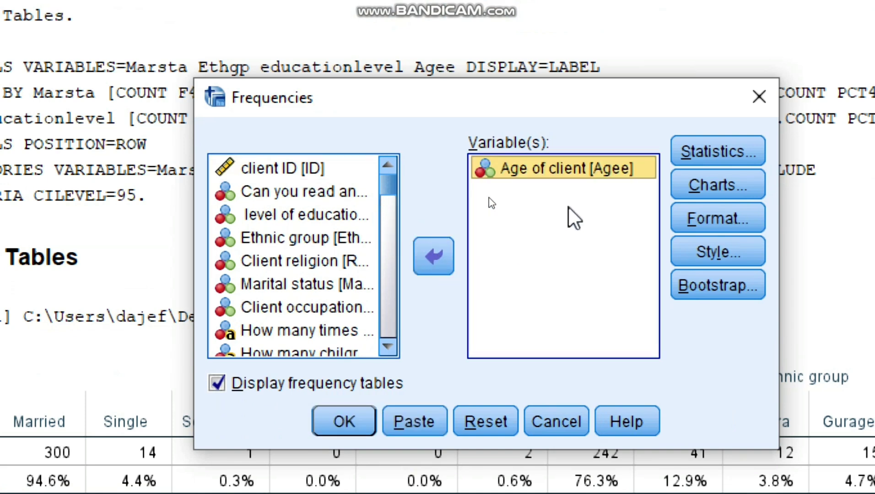
{"action": "left_click", "coordinate": [701, 157]}
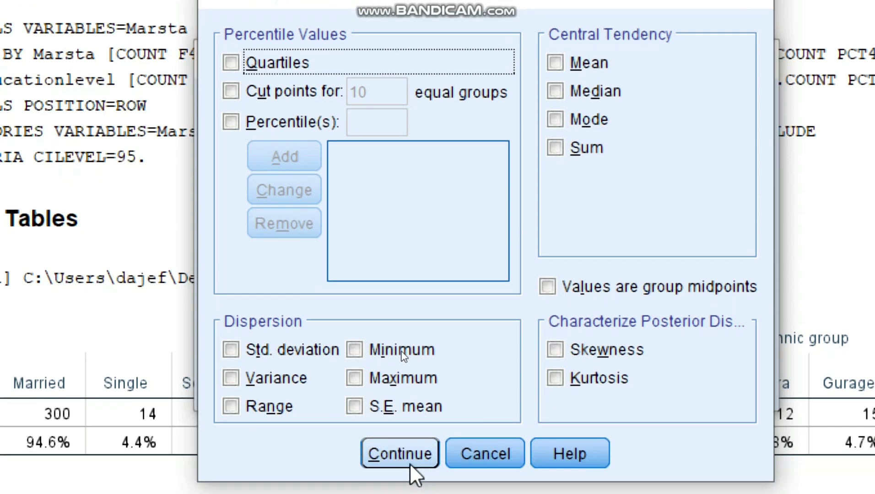
{"action": "left_click", "coordinate": [406, 457]}
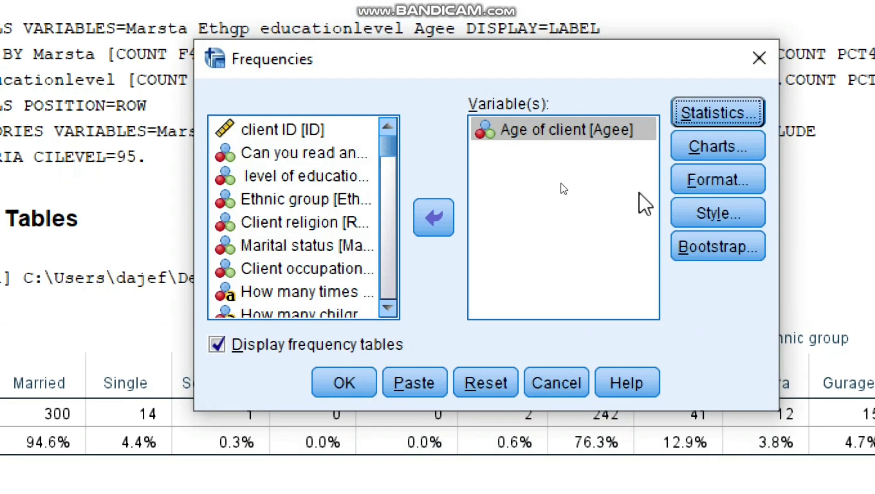
Step: Choose a pie chart with percentages as chart values for Age of client and run the Frequencies analysis
{"action": "left_click", "coordinate": [709, 147]}
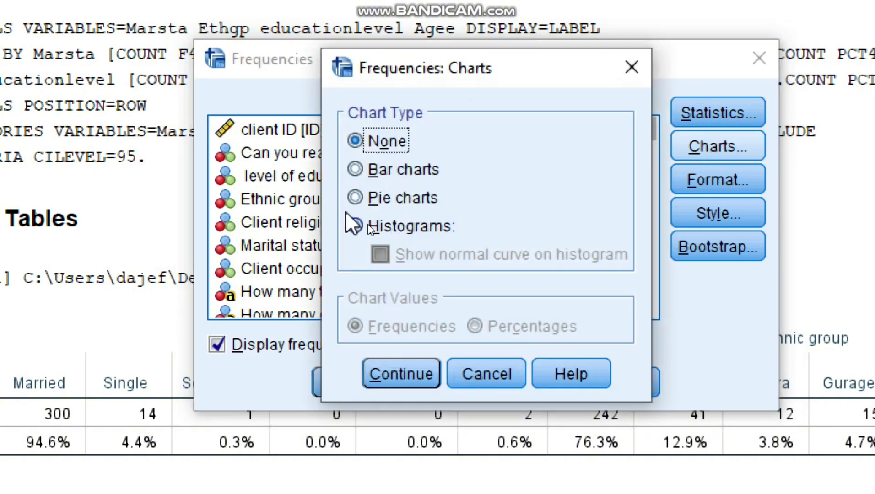
{"action": "left_click", "coordinate": [354, 198]}
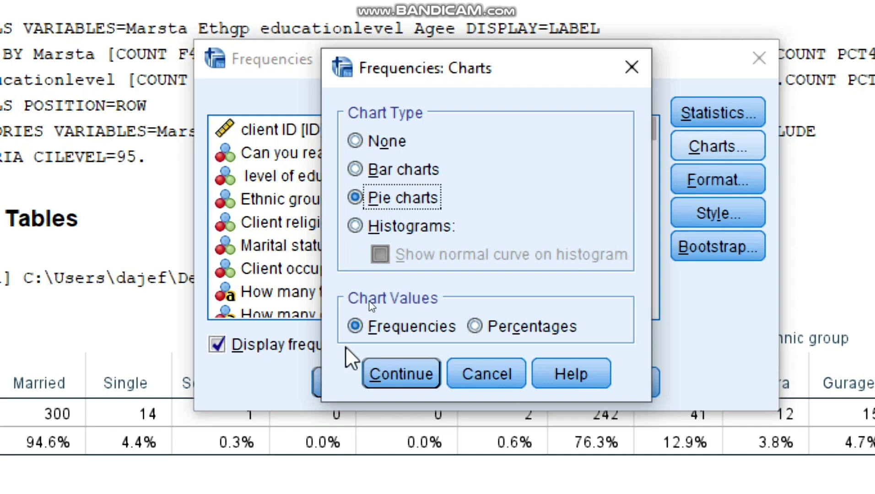
{"action": "left_click", "coordinate": [474, 326]}
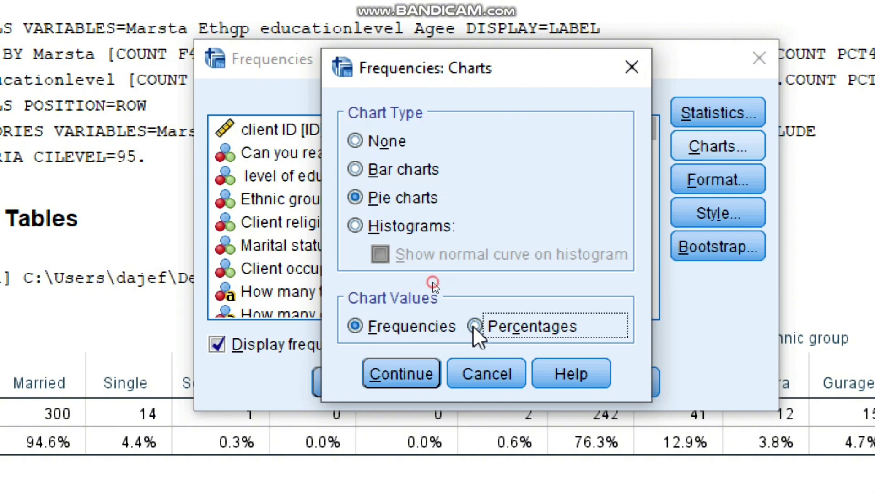
{"action": "left_click", "coordinate": [380, 383]}
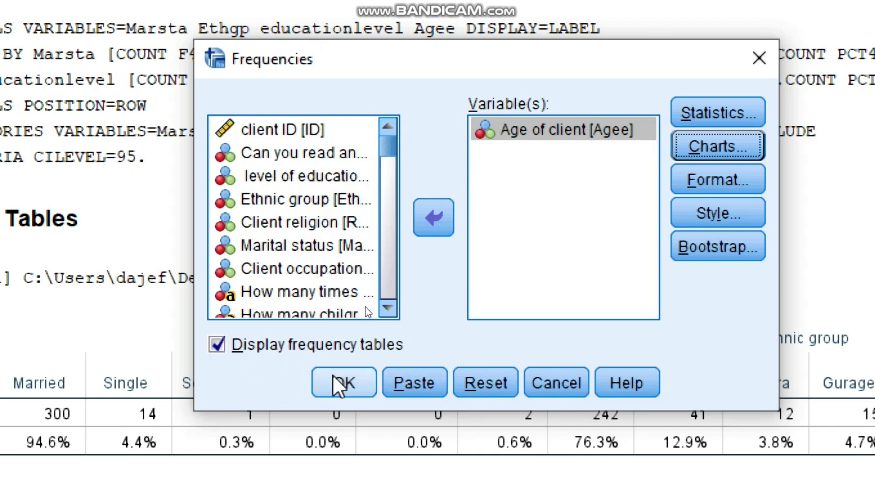
{"action": "left_click", "coordinate": [348, 376]}
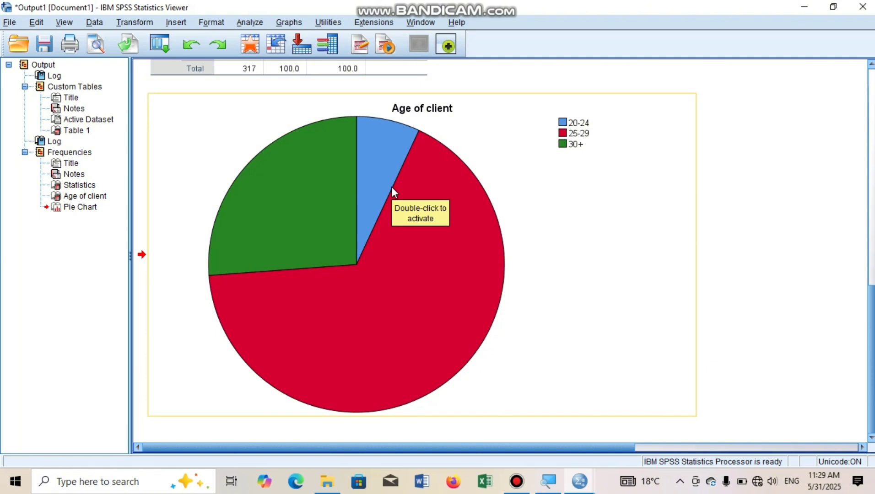
Step: Open the Age of client pie chart in the Chart Editor
{"action": "scroll", "coordinate": [390, 187], "scroll_direction": "up", "scroll_amount": 2}
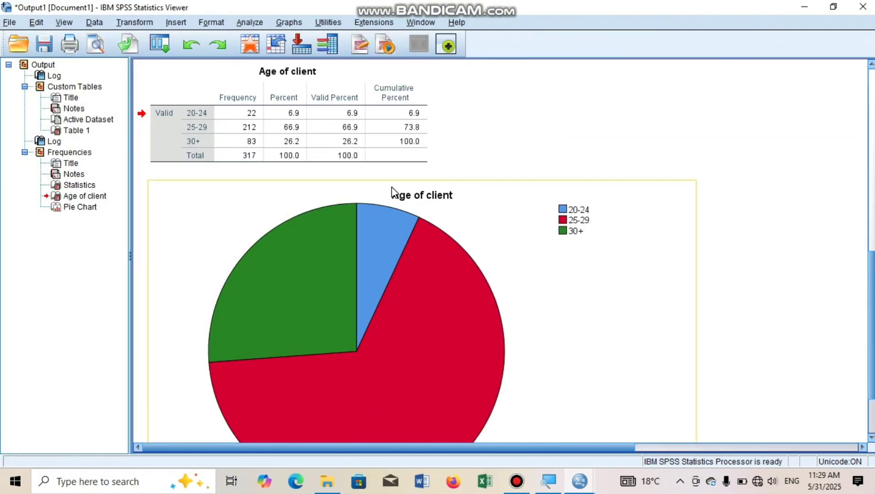
{"action": "right_click", "coordinate": [402, 246]}
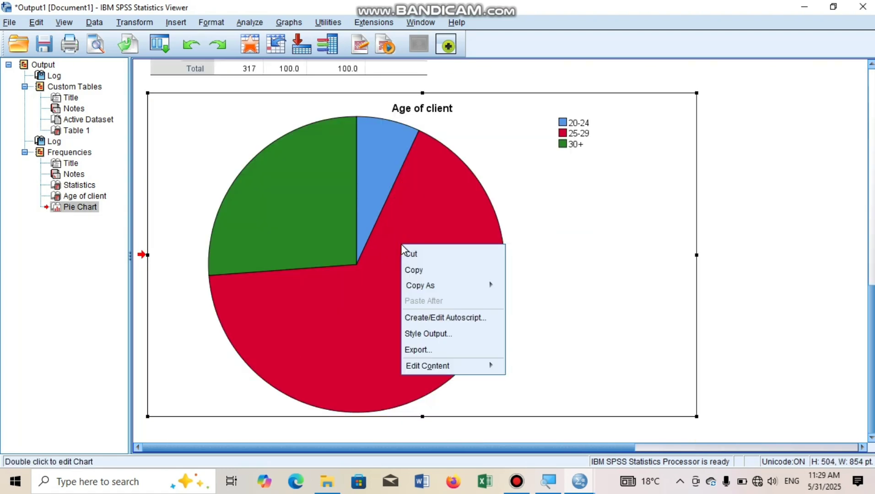
{"action": "left_click", "coordinate": [378, 234]}
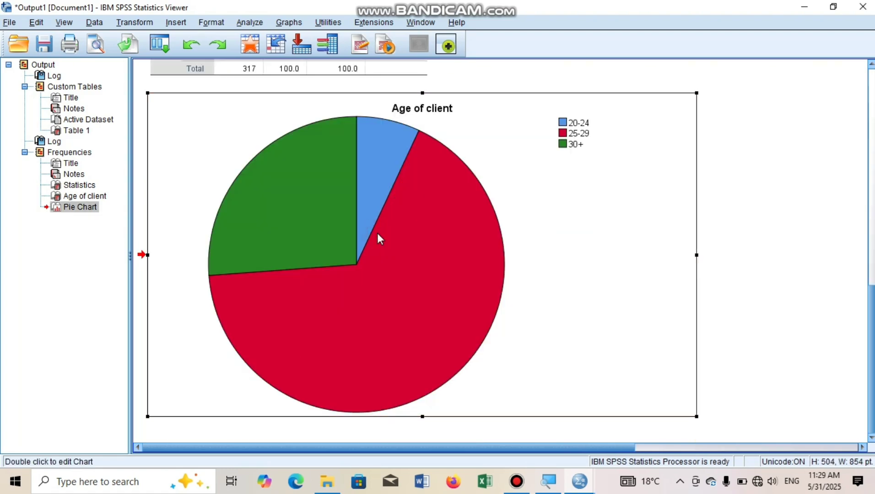
{"action": "double_click", "coordinate": [378, 233]}
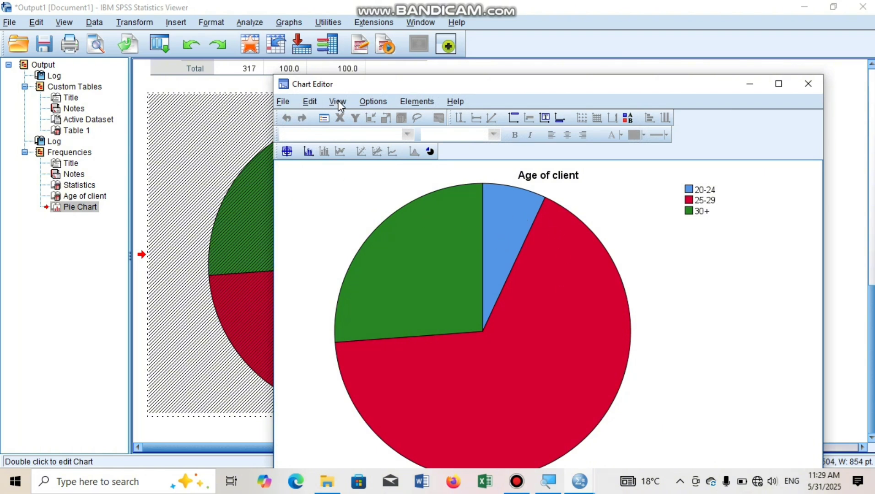
Step: Show data labels with percentages on all slices of the Age of client pie chart
{"action": "left_click", "coordinate": [409, 105]}
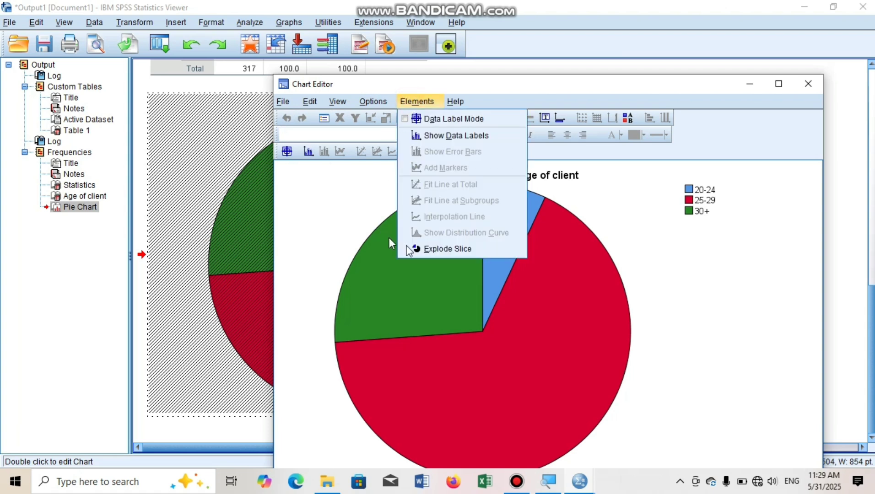
{"action": "left_click", "coordinate": [431, 291]}
{"action": "left_click", "coordinate": [453, 295]}
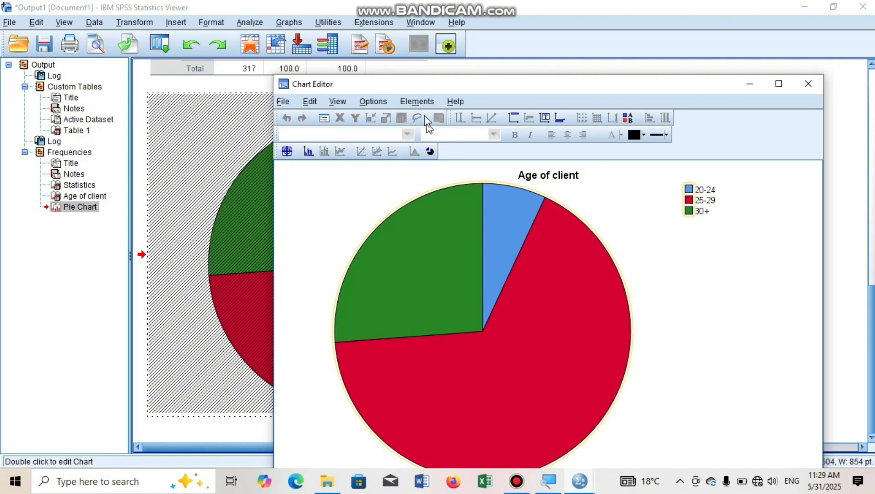
{"action": "left_click", "coordinate": [416, 101]}
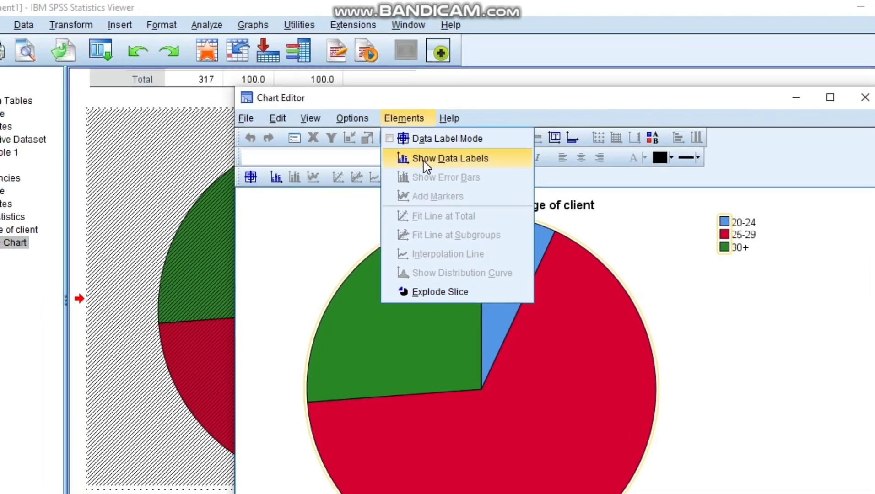
{"action": "left_click", "coordinate": [430, 160]}
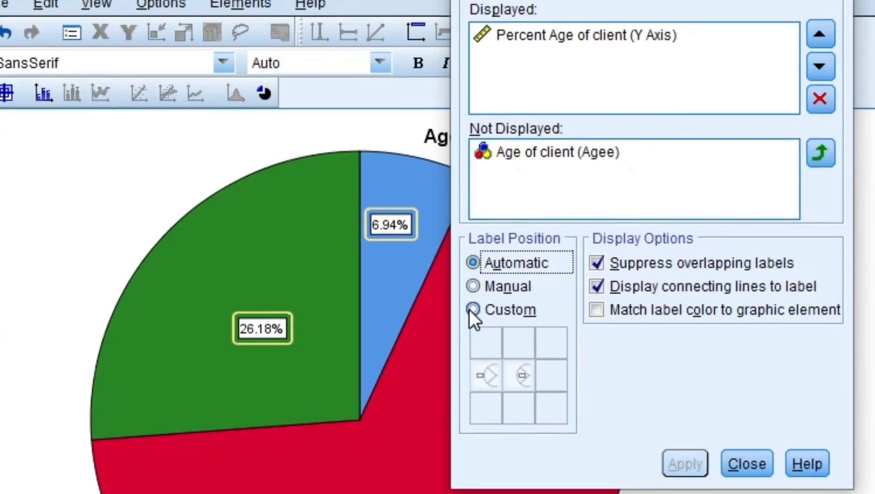
Step: Set the label position of the pie chart's data labels to Custom, apply it and close the label properties
{"action": "left_click", "coordinate": [471, 310]}
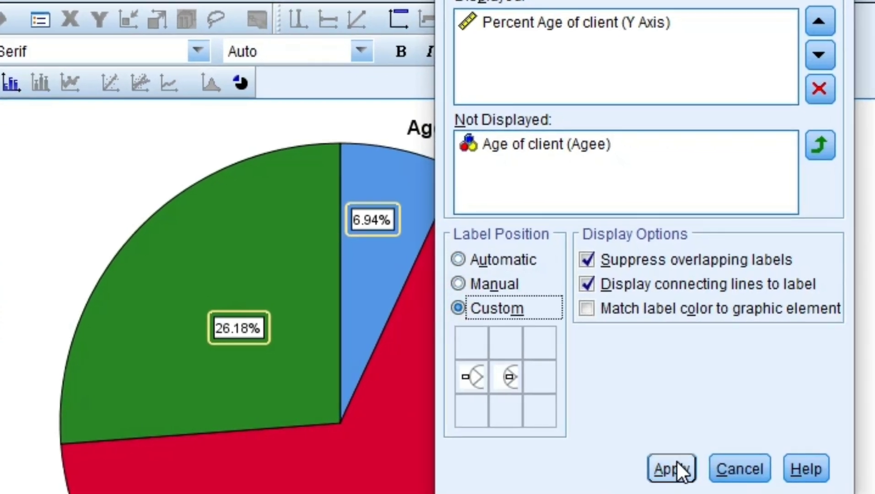
{"action": "left_click", "coordinate": [670, 466]}
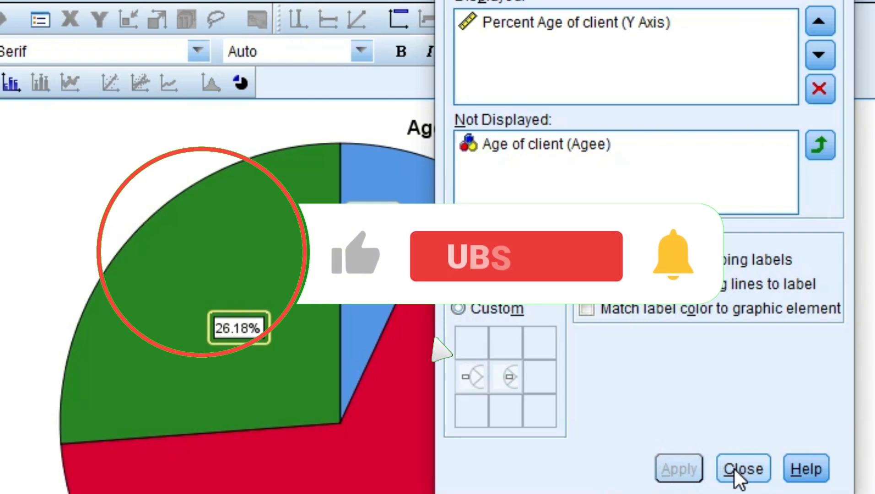
{"action": "left_click", "coordinate": [734, 469]}
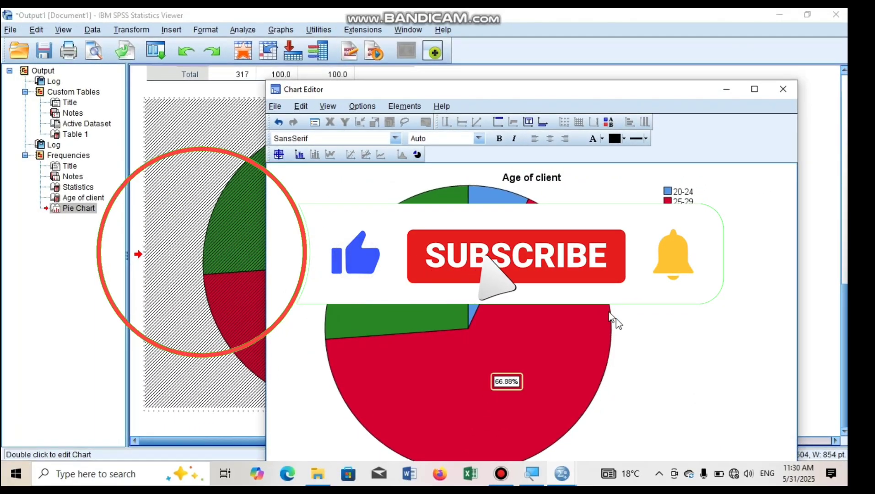